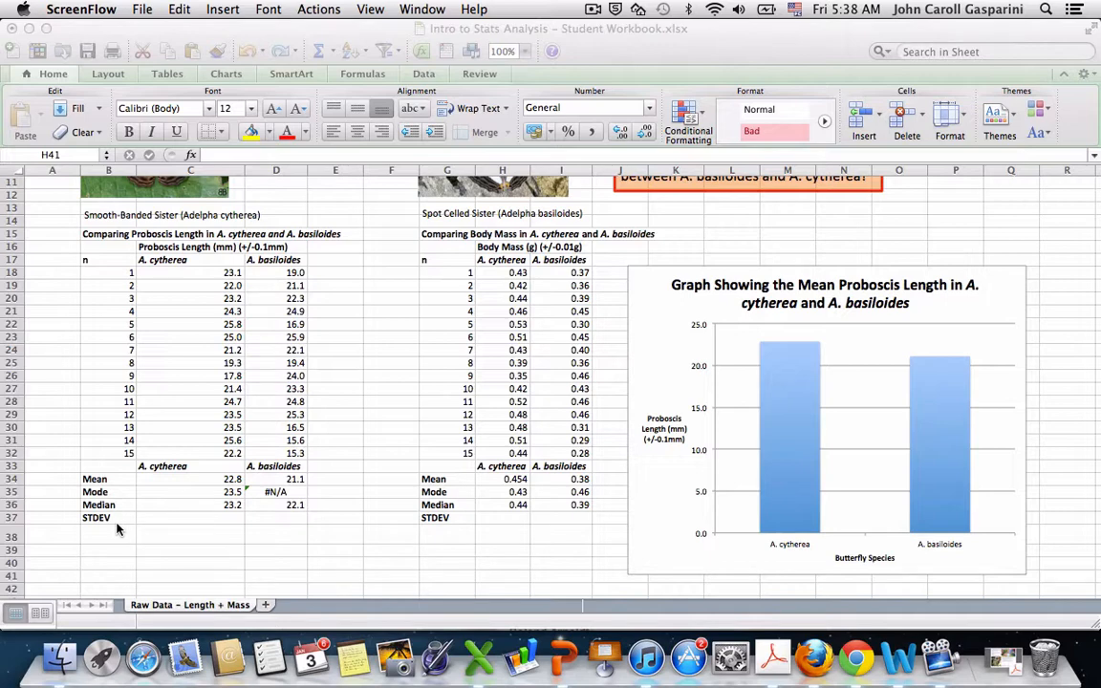
{"action": "left_click", "coordinate": [170, 518]}
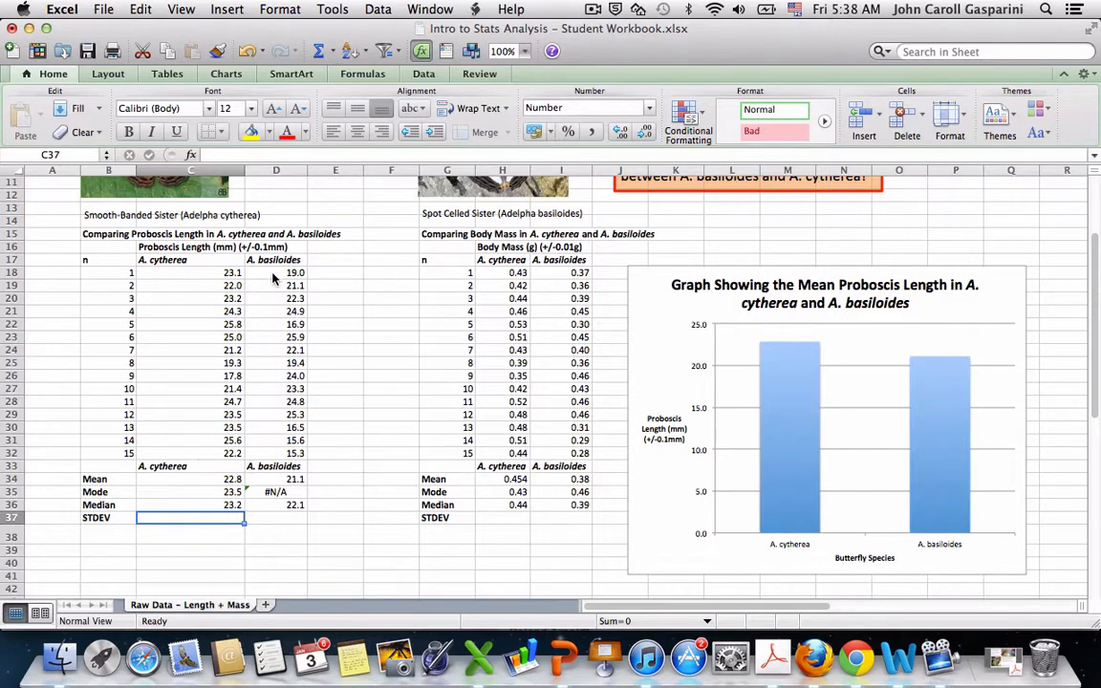
{"action": "left_click", "coordinate": [275, 517]}
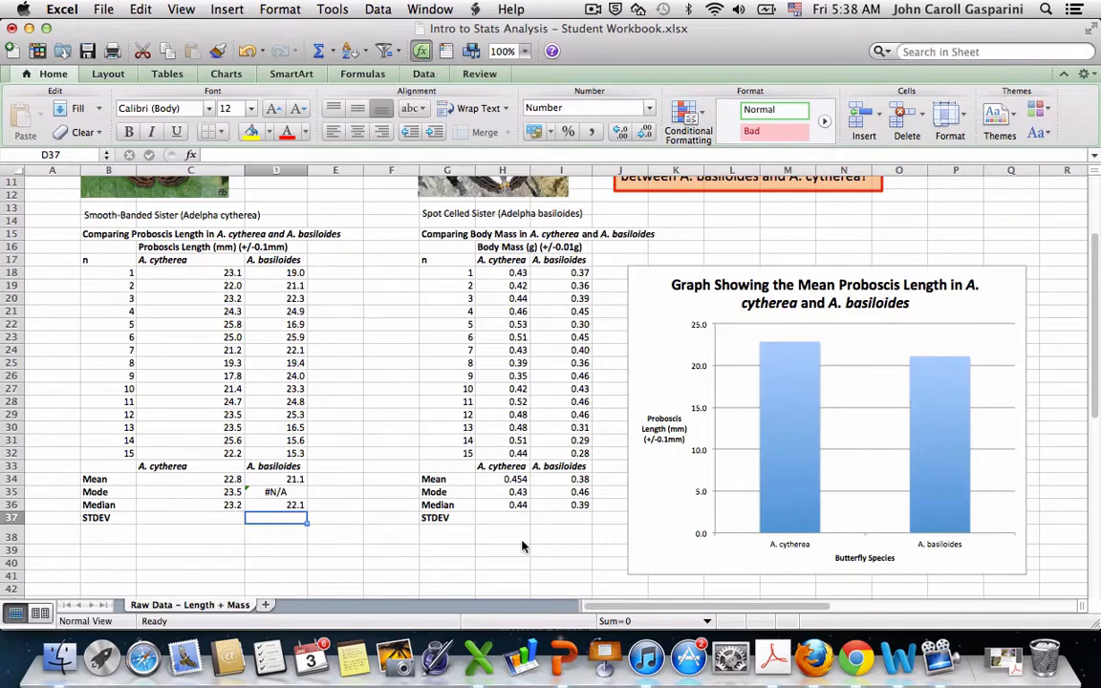
{"action": "left_click", "coordinate": [505, 521]}
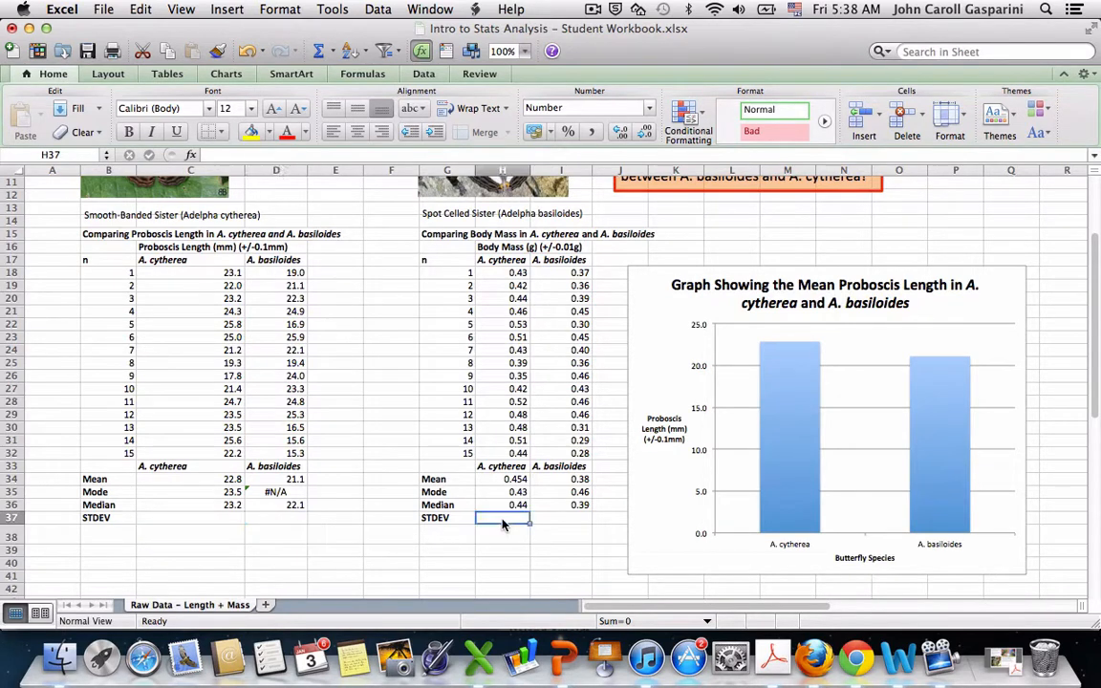
{"action": "left_click", "coordinate": [580, 509]}
{"action": "left_click", "coordinate": [574, 521]}
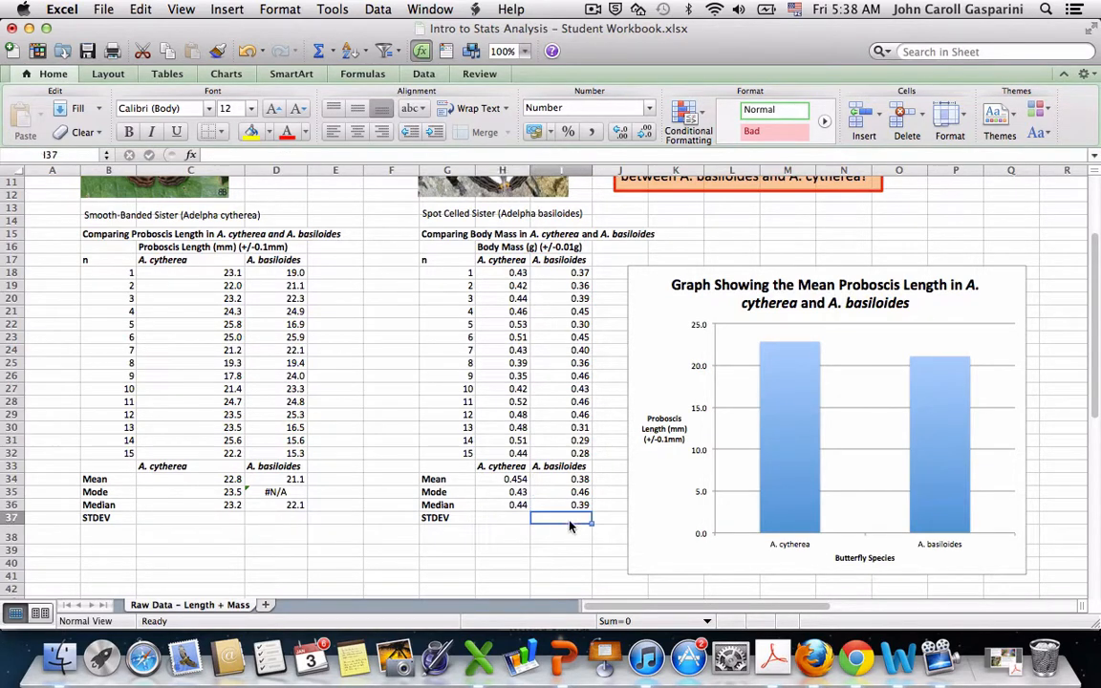
- Search the function list for "stdev" and insert the STDEV function into cell C37 for A. cytherea proboscis length
{"action": "left_click", "coordinate": [186, 524]}
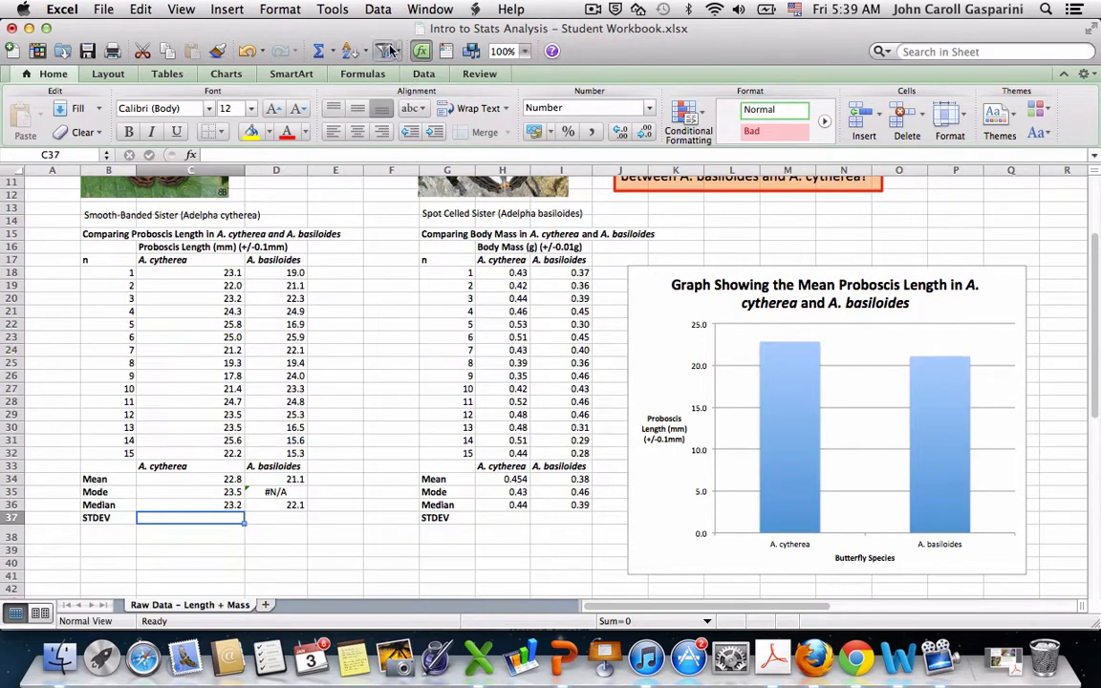
{"action": "left_click", "coordinate": [335, 50]}
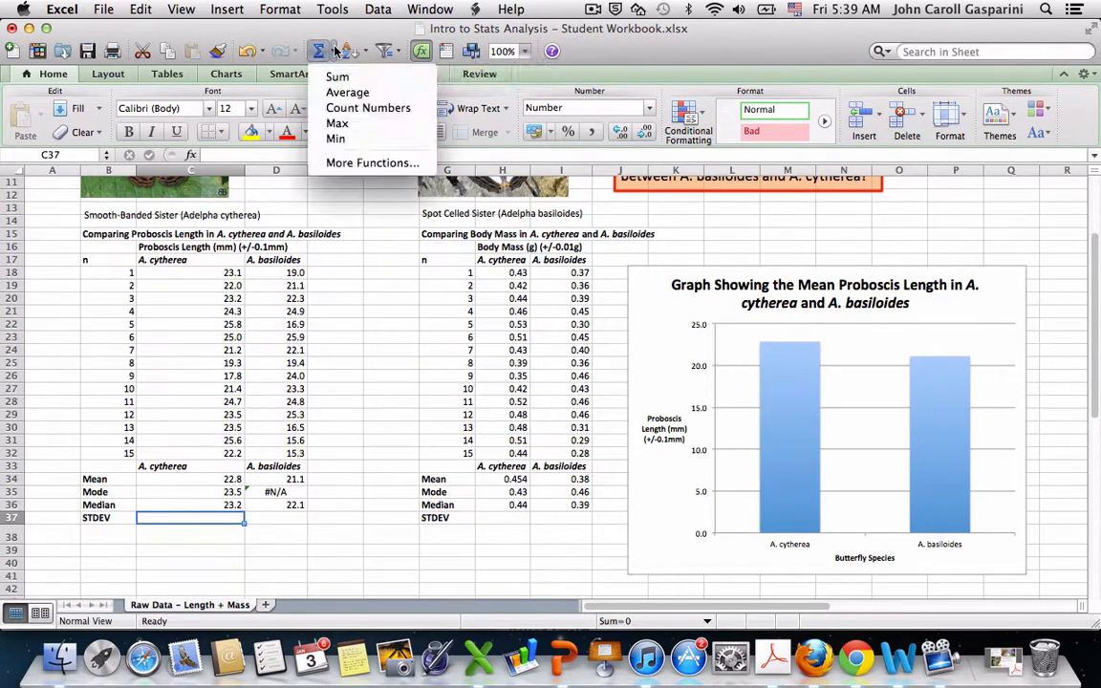
{"action": "left_click", "coordinate": [356, 162]}
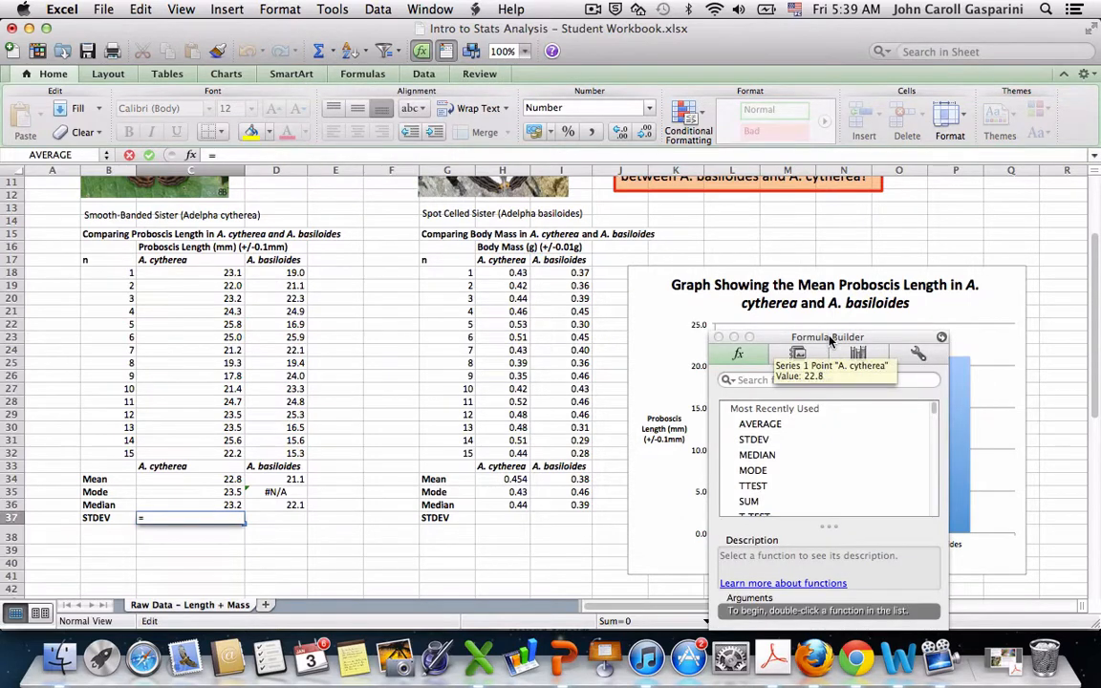
{"action": "left_click_drag", "start_coordinate": [829, 340], "coordinate": [812, 227]}
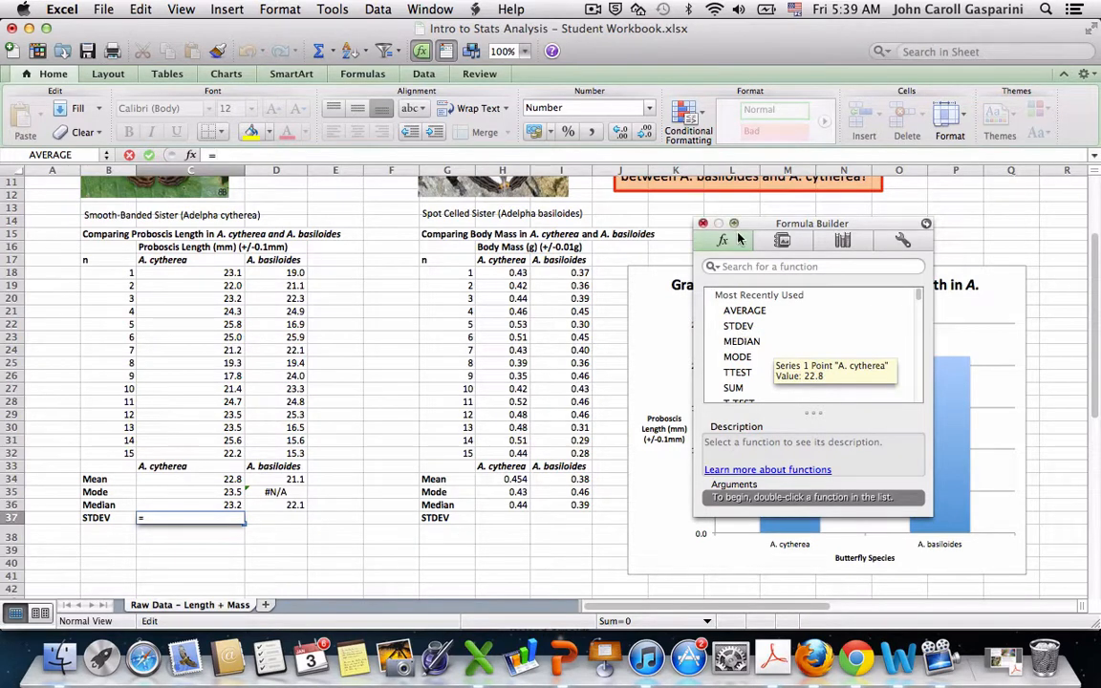
{"action": "left_click", "coordinate": [745, 268]}
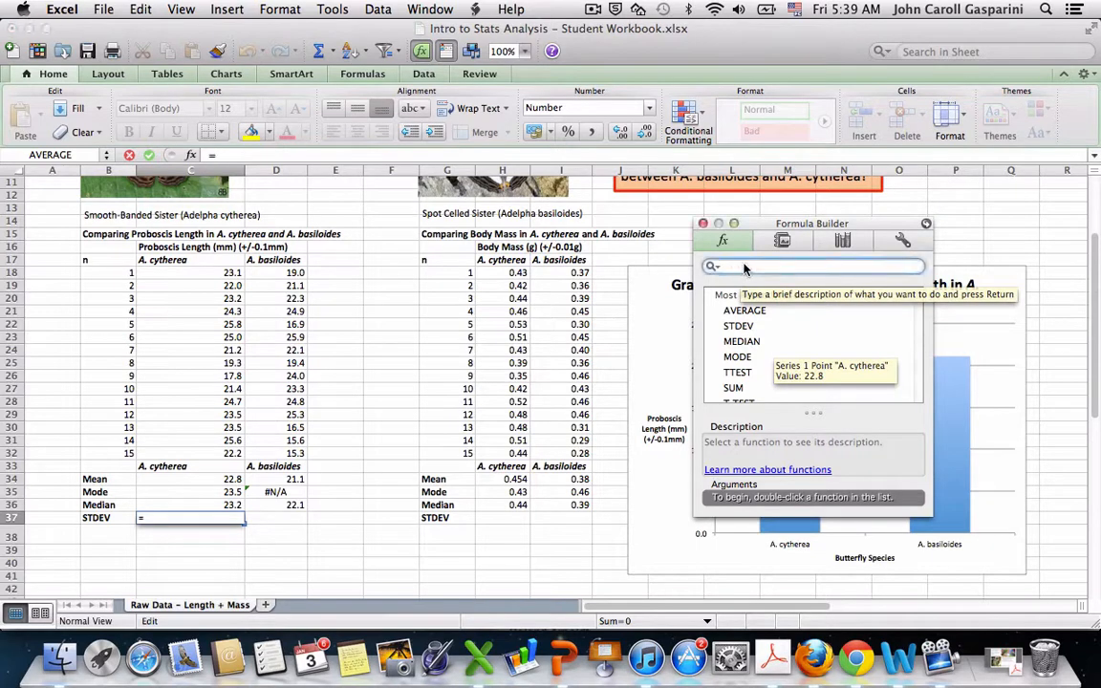
{"action": "type", "text": "st"}
{"action": "key", "text": "BackSpace"}
{"action": "key", "text": "BackSpace"}
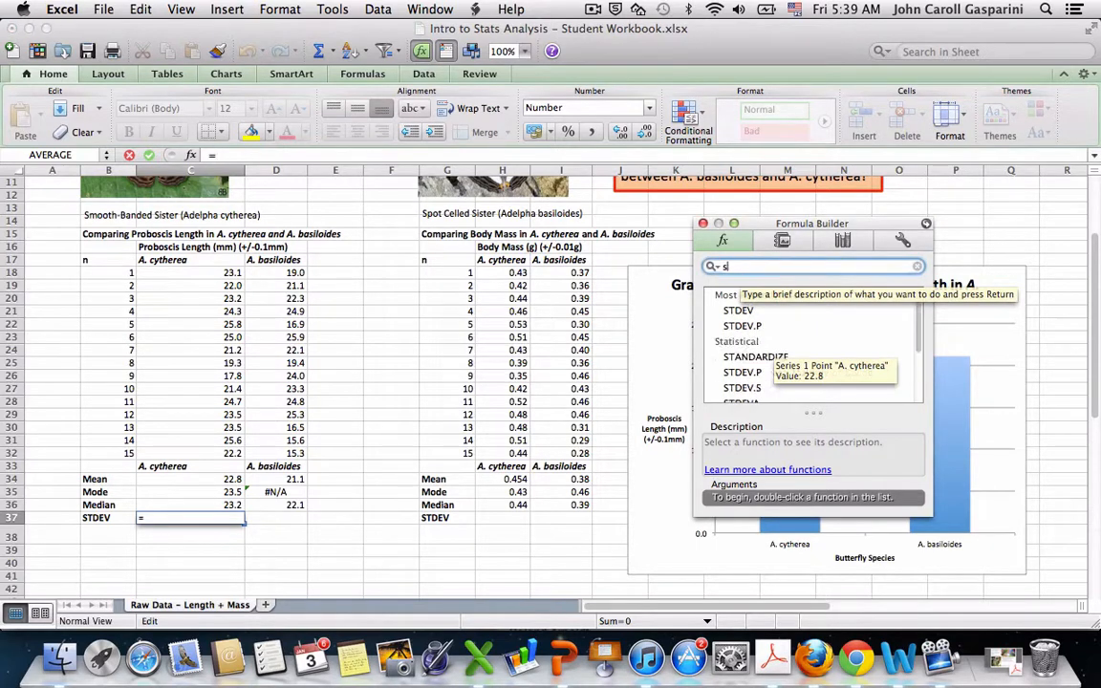
{"action": "type", "text": "stdev"}
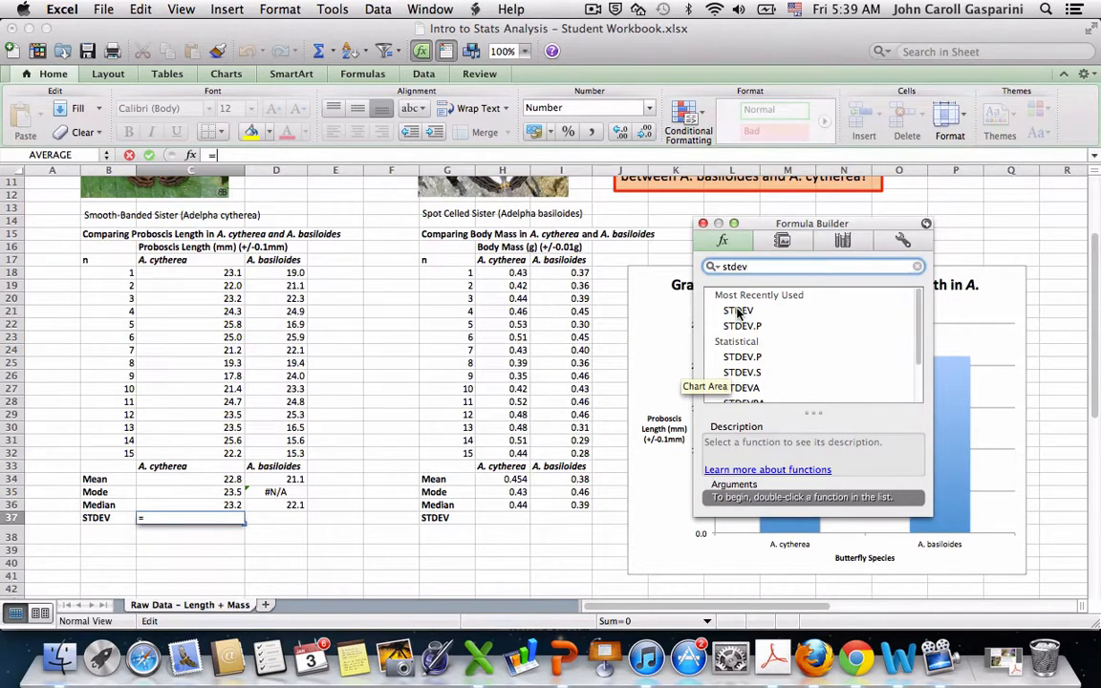
{"action": "double_click", "coordinate": [738, 311]}
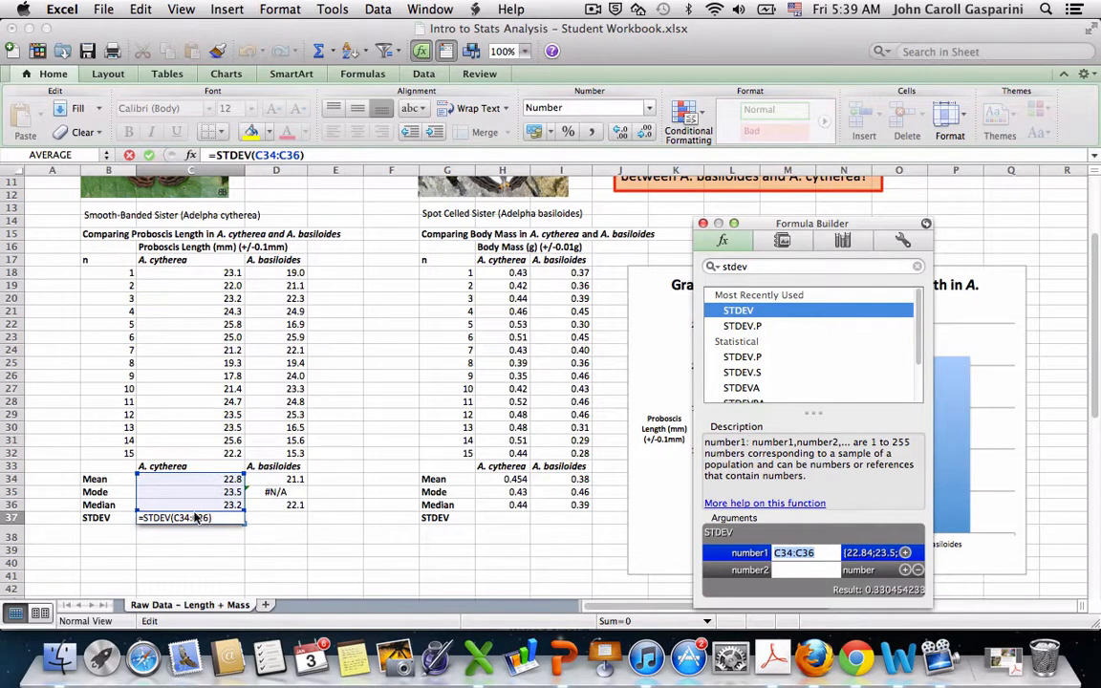
- Set the STDEV range in C37 to the A. cytherea proboscis lengths C18:C32 and enter the formula
{"action": "left_click", "coordinate": [176, 277]}
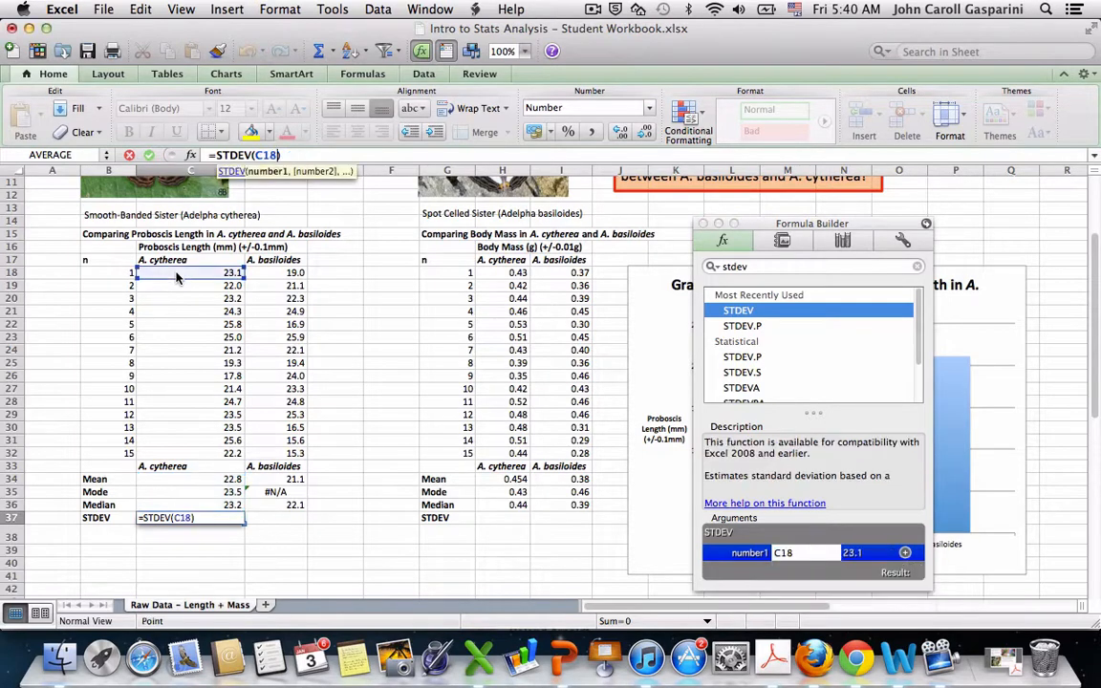
{"action": "mouse_move", "coordinate": [176, 277]}
{"action": "left_mouse_down"}
{"action": "mouse_move", "coordinate": [191, 287]}
{"action": "mouse_move", "coordinate": [195, 457]}
{"action": "left_mouse_up"}
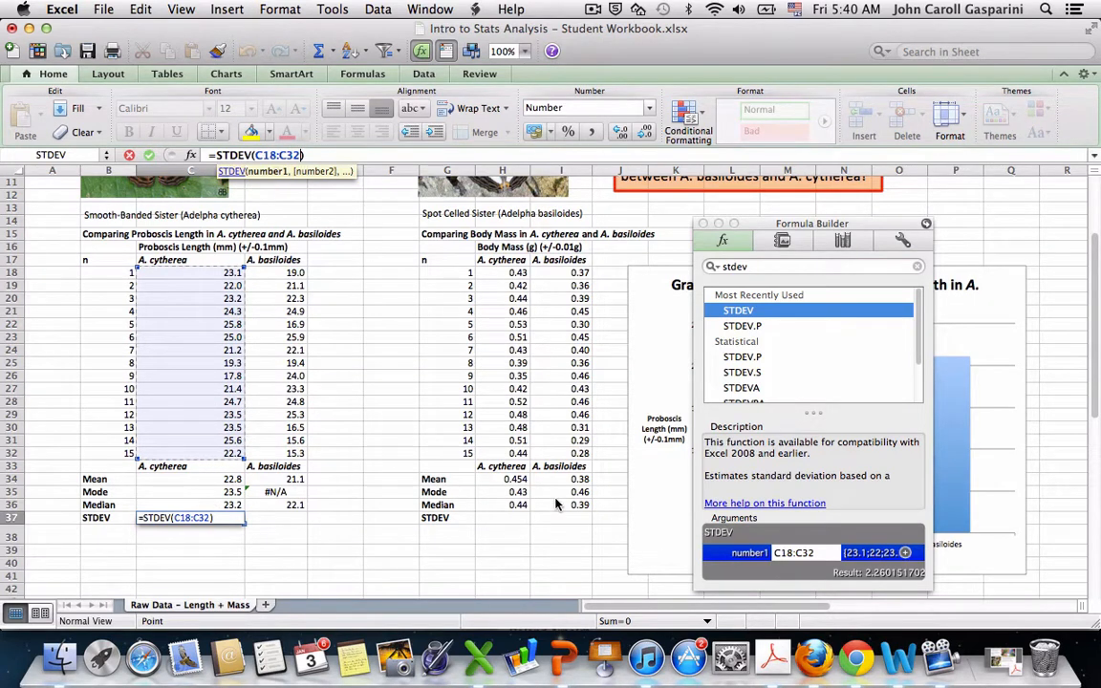
{"action": "key", "text": "Return"}
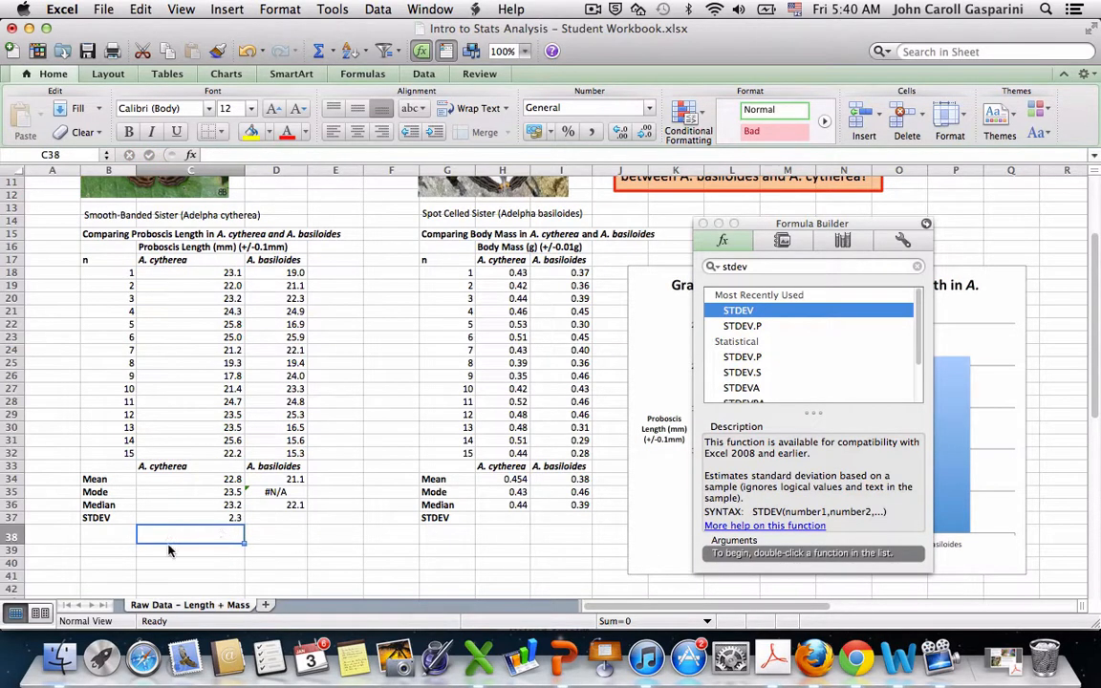
- Calculate the standard deviation of the A. basiloides proboscis lengths in D37 with STDEV over D18:D32
{"action": "left_click", "coordinate": [271, 522]}
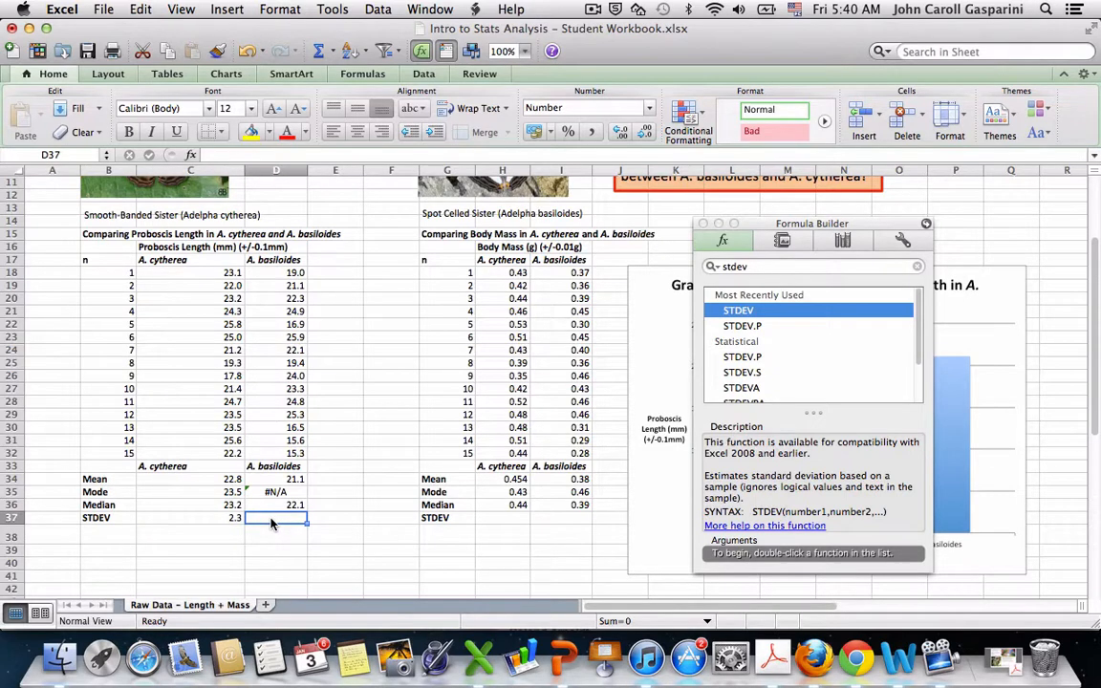
{"action": "left_click", "coordinate": [736, 313]}
{"action": "double_click", "coordinate": [736, 314]}
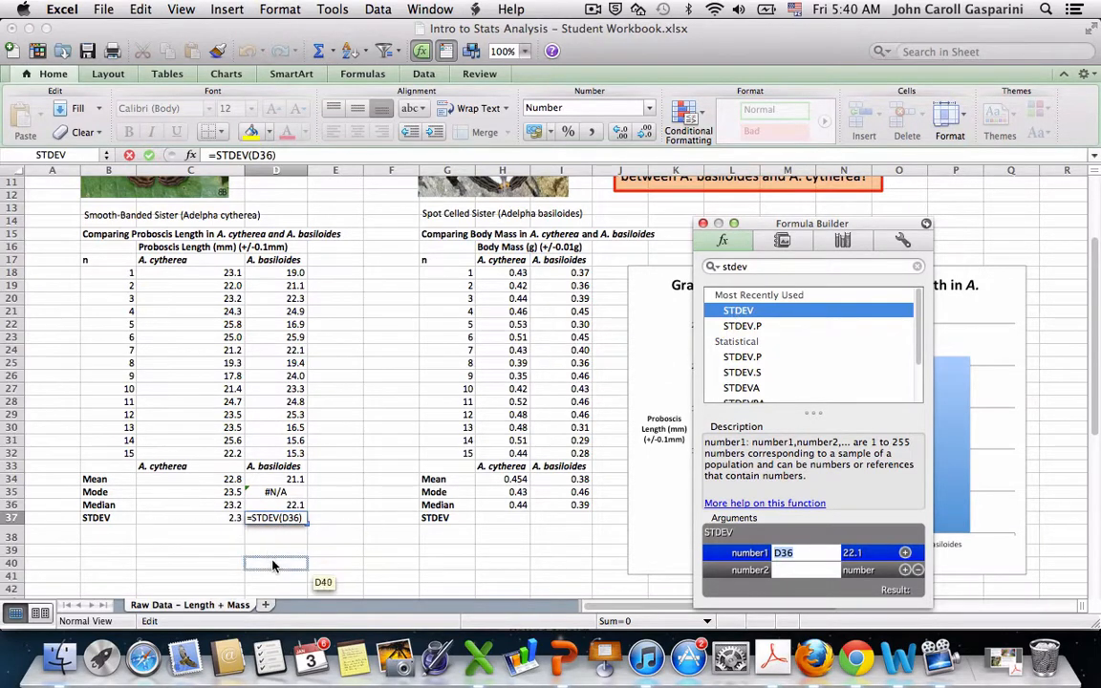
{"action": "left_click", "coordinate": [782, 554]}
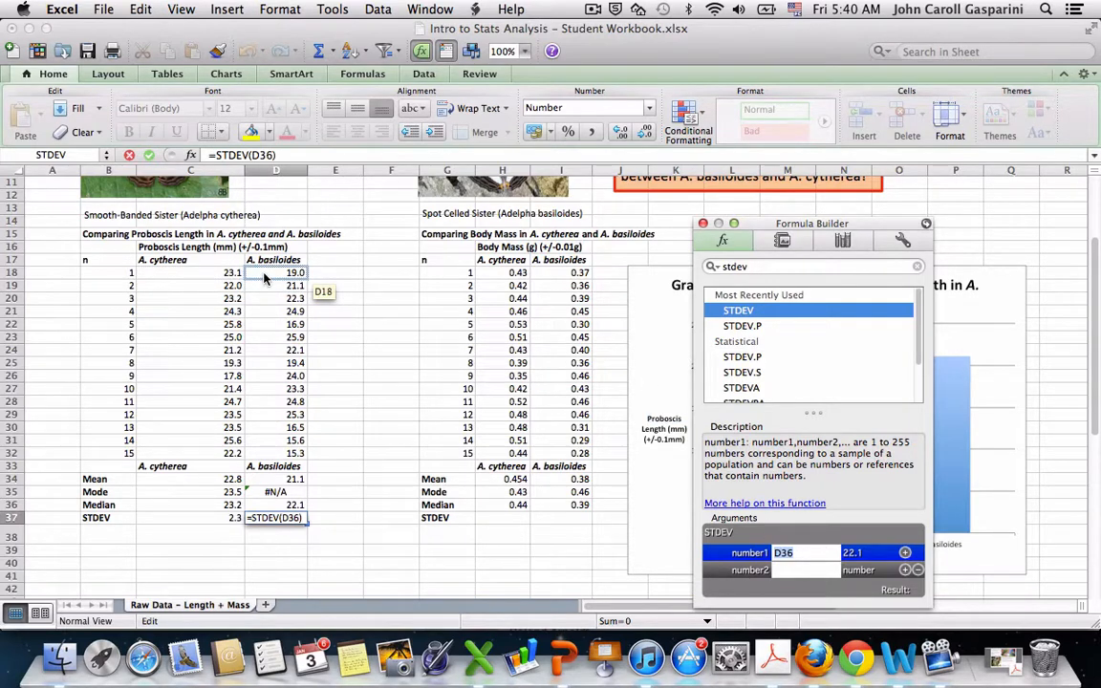
{"action": "left_click_drag", "start_coordinate": [266, 277], "coordinate": [270, 456]}
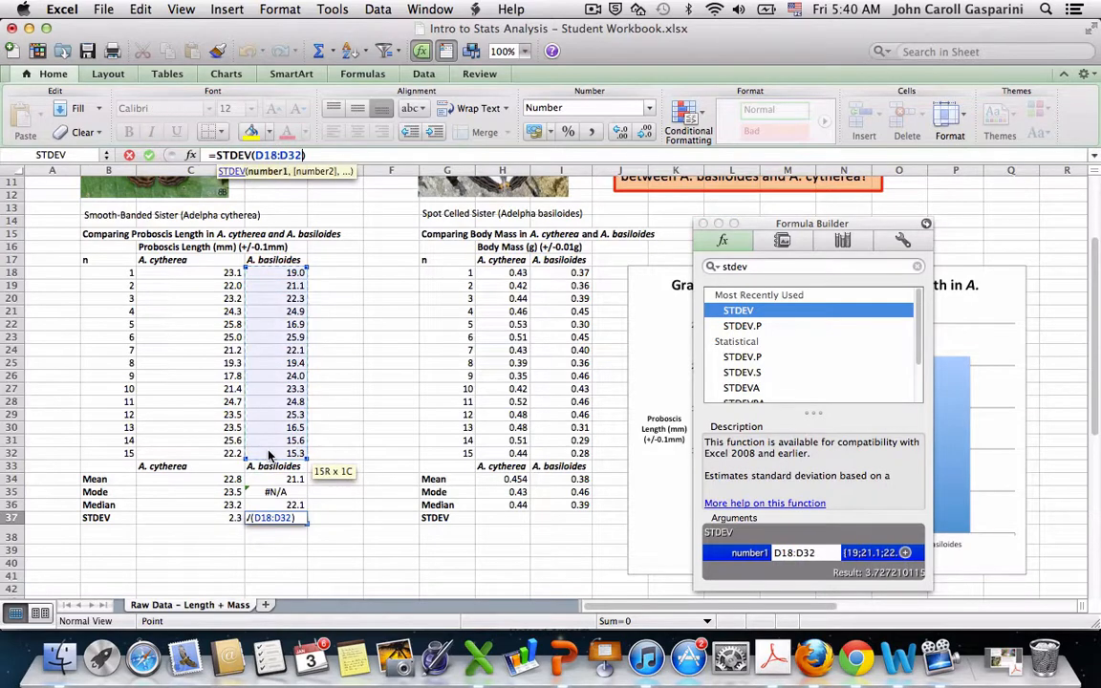
{"action": "key", "text": "Return"}
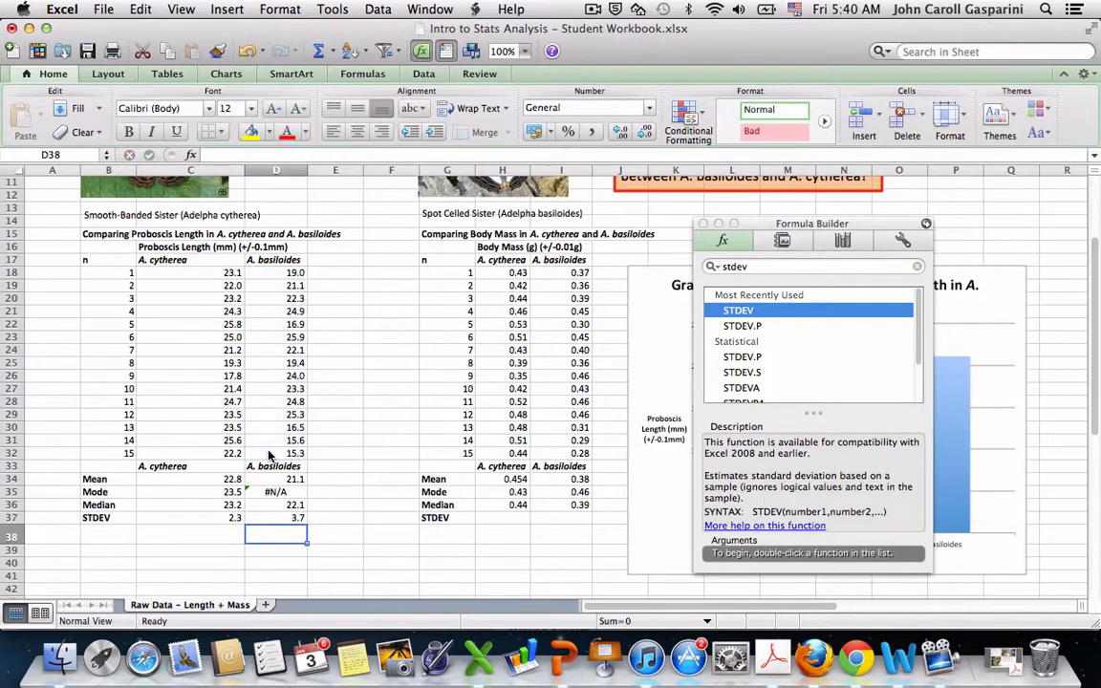
- Calculate the standard deviation of the A. cytherea body masses in H37 with STDEV over H18:H32
{"action": "left_click", "coordinate": [501, 518]}
{"action": "double_click", "coordinate": [763, 309]}
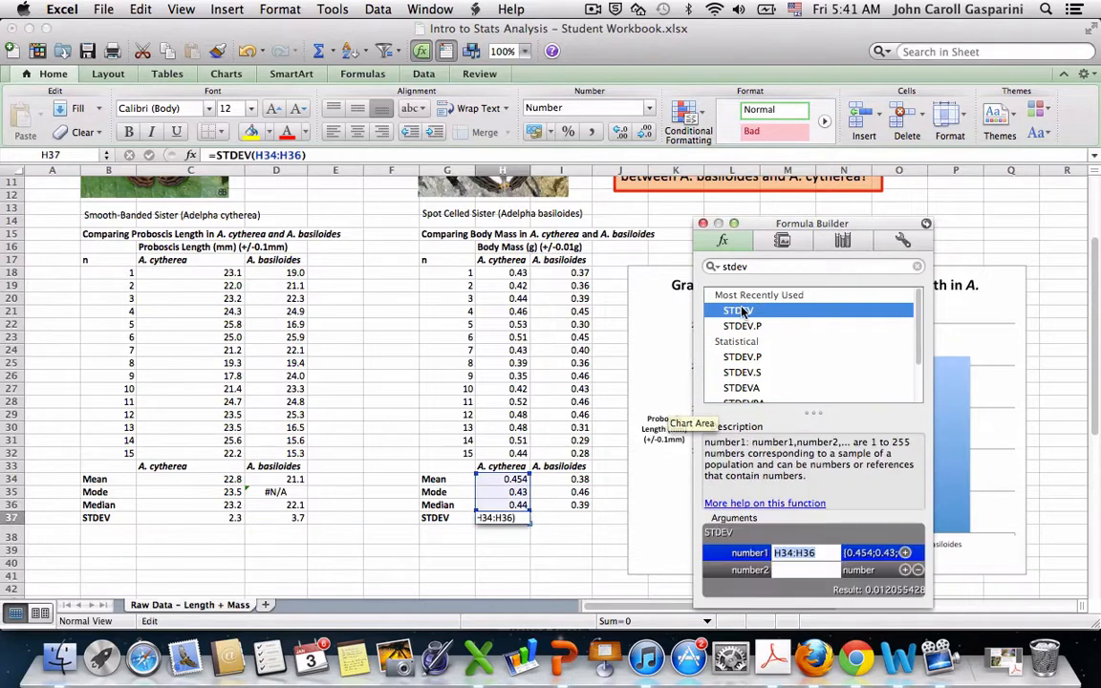
{"action": "left_click_drag", "start_coordinate": [508, 273], "coordinate": [512, 461]}
{"action": "key", "text": "Return"}
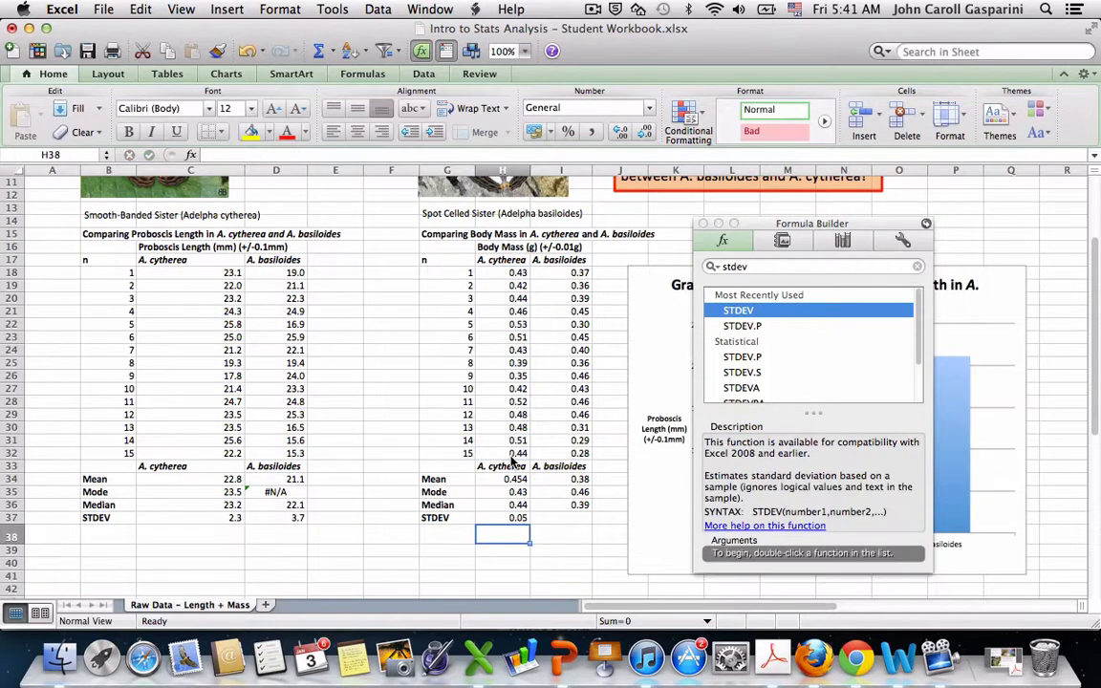
- Calculate the standard deviation of the A. basiloides body masses in I37 with STDEV over I18:I32
{"action": "left_click", "coordinate": [561, 518]}
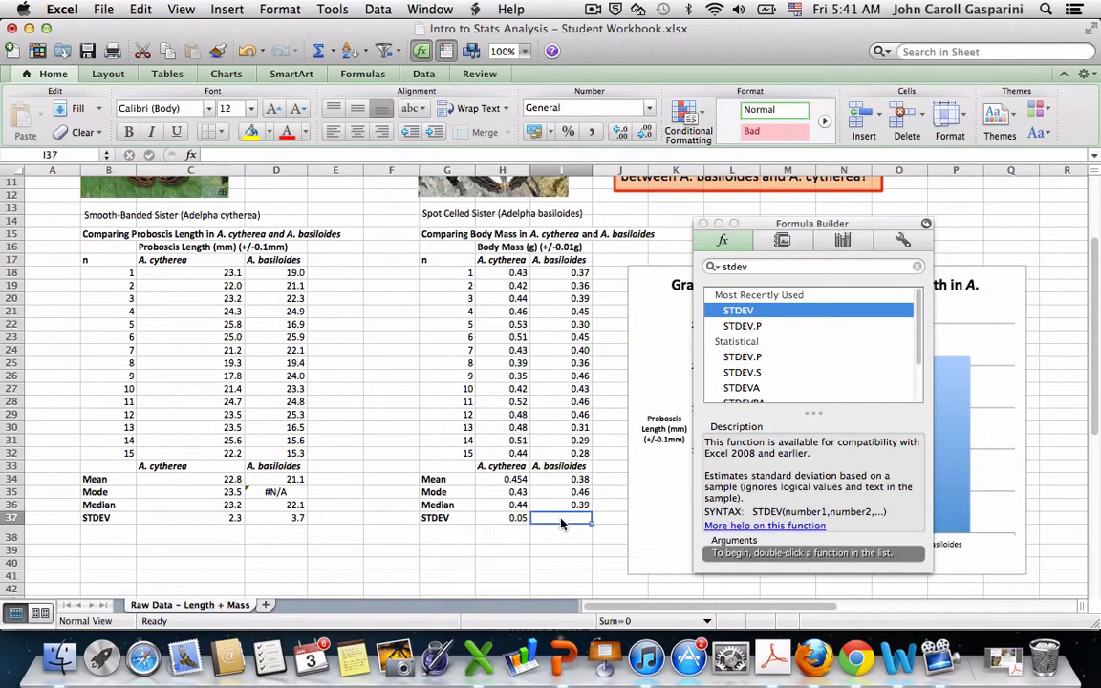
{"action": "double_click", "coordinate": [738, 312]}
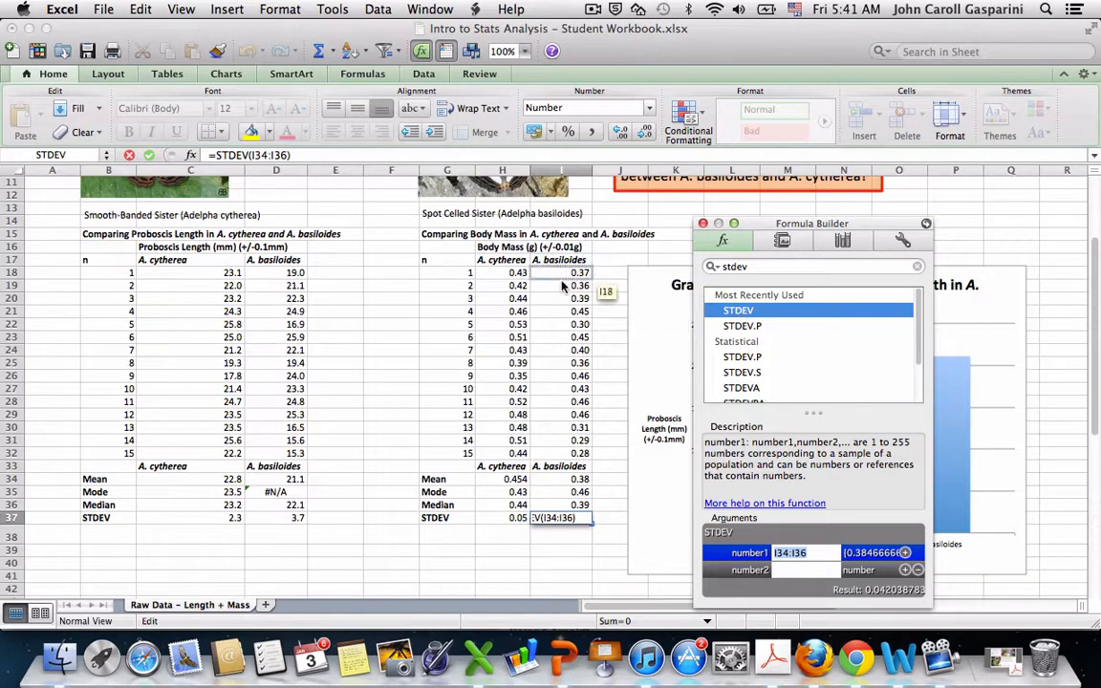
{"action": "left_click_drag", "start_coordinate": [564, 280], "coordinate": [569, 454]}
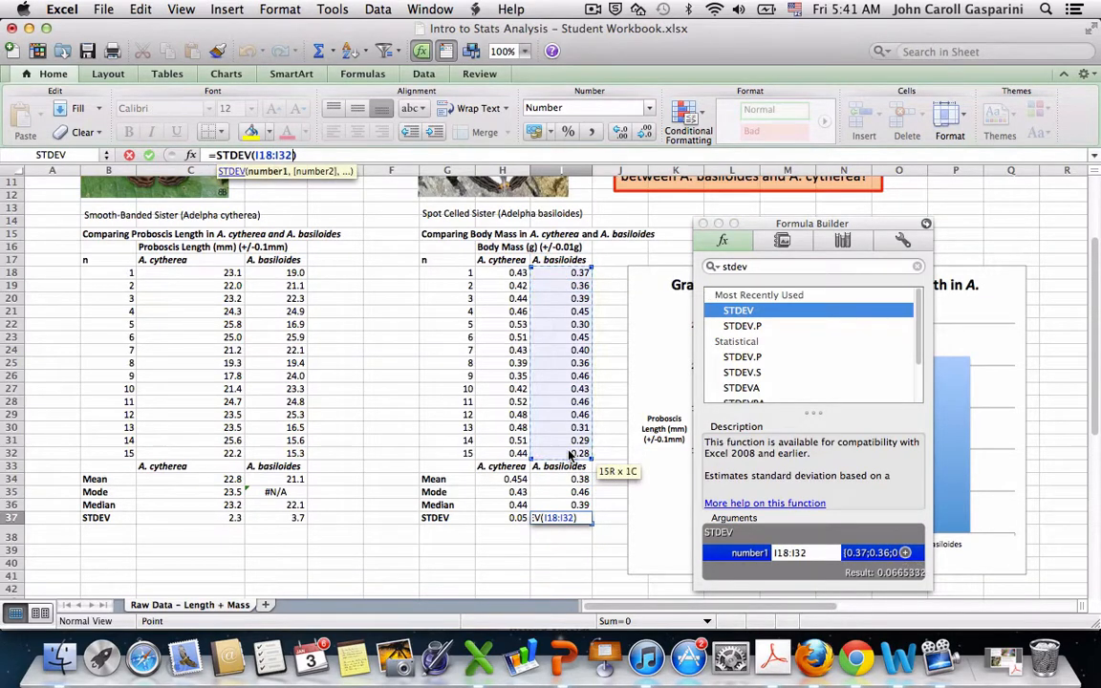
{"action": "key", "text": "Return"}
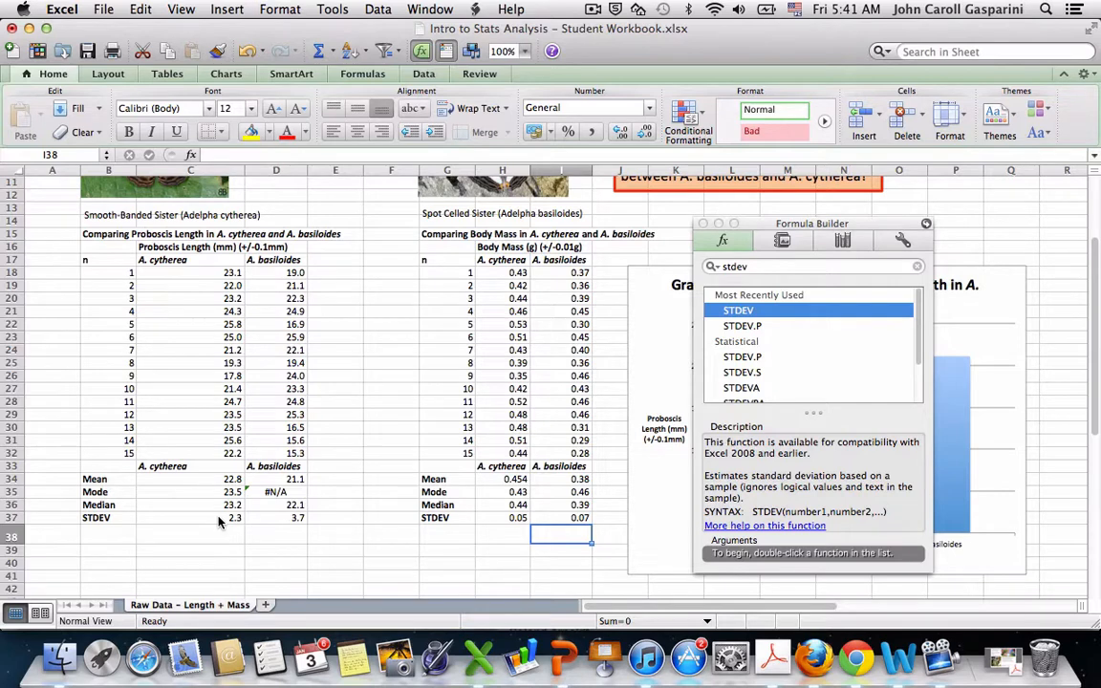
{"action": "left_click", "coordinate": [275, 521]}
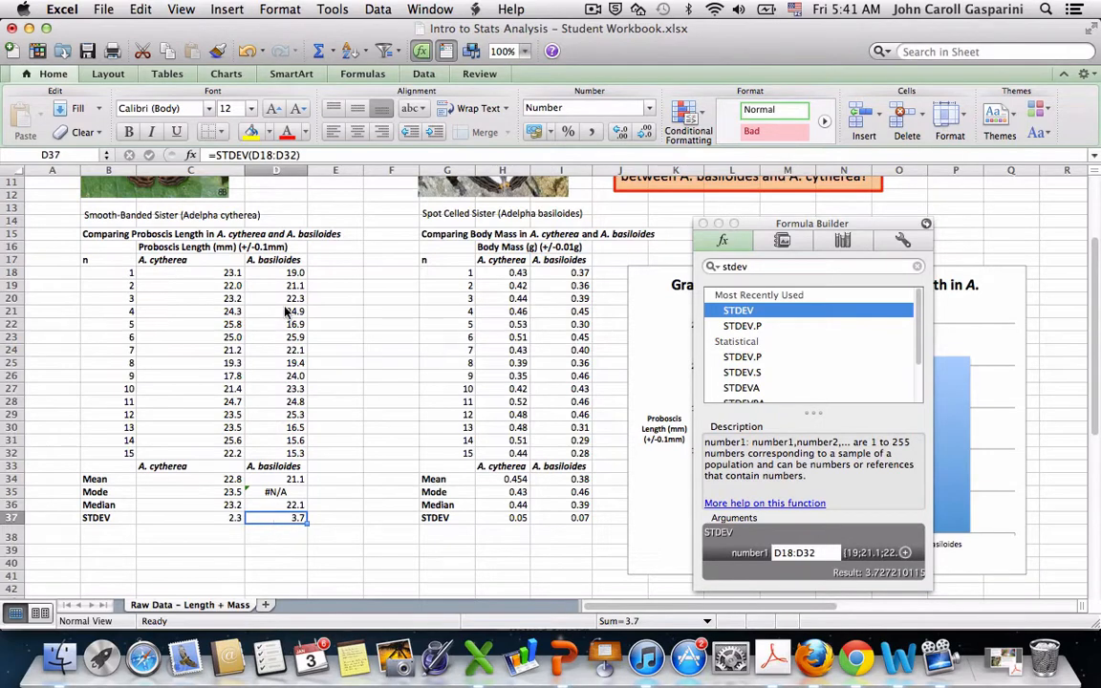